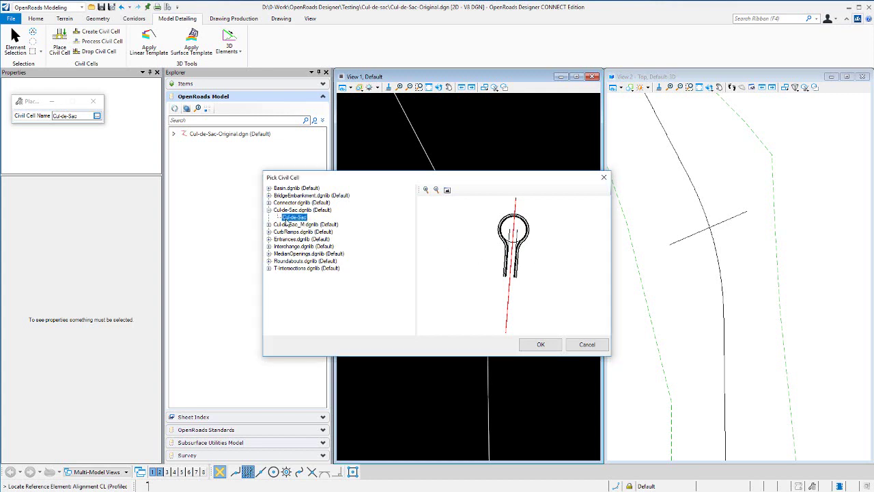
Reference the Cul-de-Sac civil cell to the short crossing line, centred on its northeast end, with the start point back along the line
left_click(540, 345)
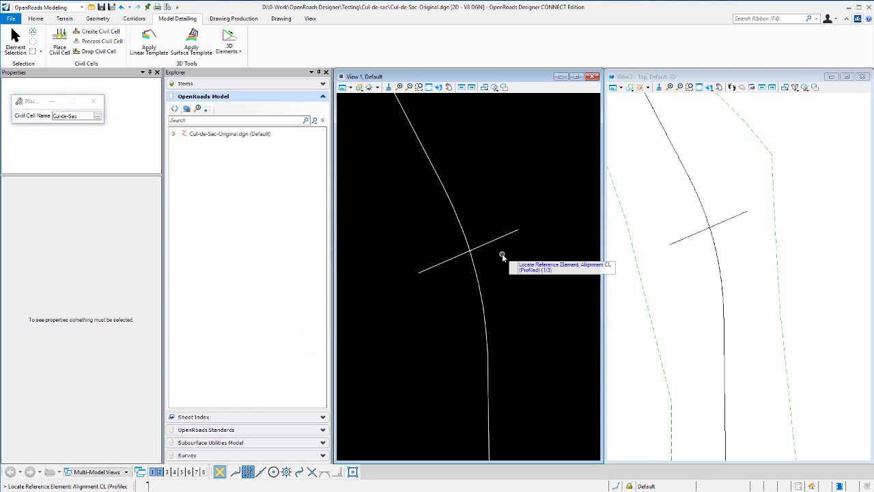
scroll(533, 236, "up", 2)
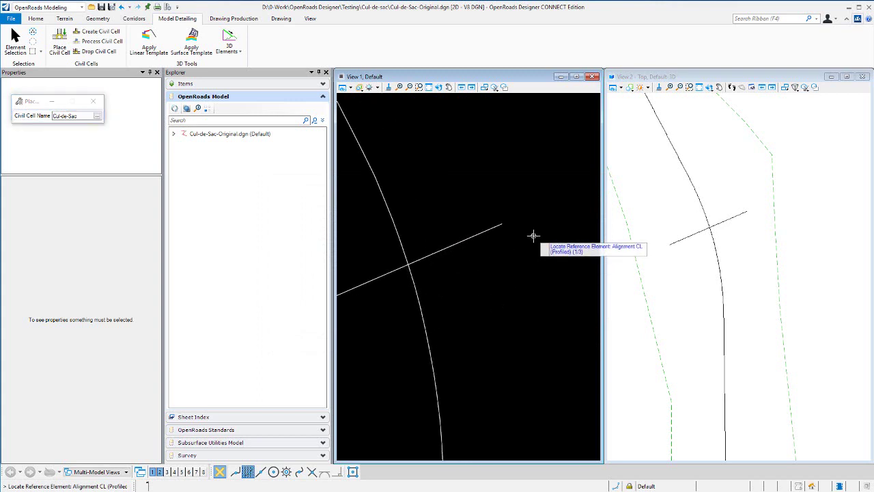
left_click(469, 237)
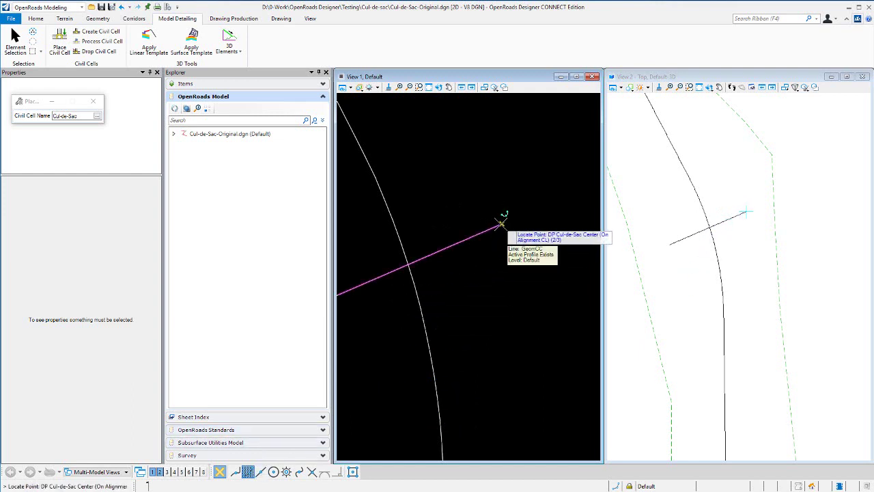
left_click(502, 223)
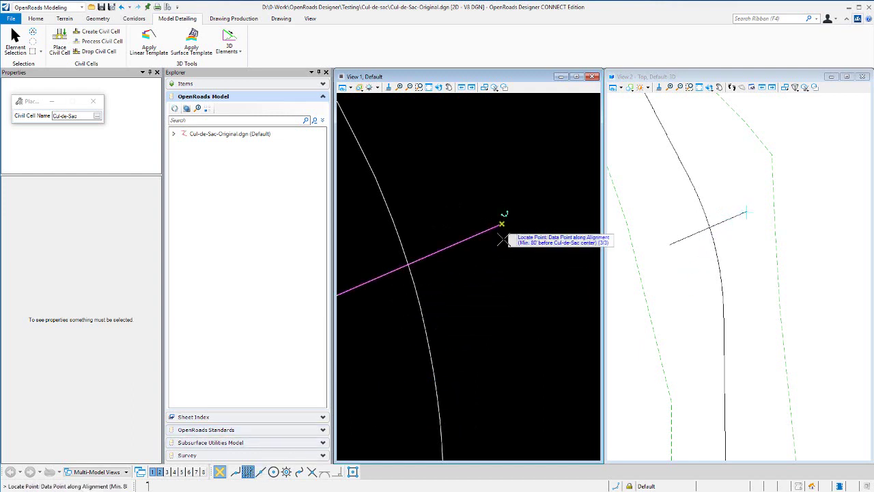
left_click(456, 254)
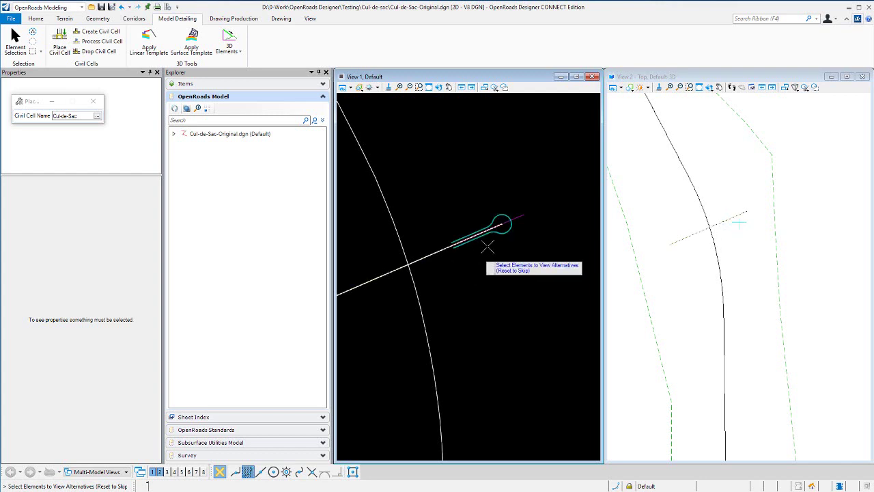
Skip the element alternatives and accept the Cul-de-Sac civil cell placement
scroll(500, 239, "up", 2)
scroll(469, 231, "down", 1)
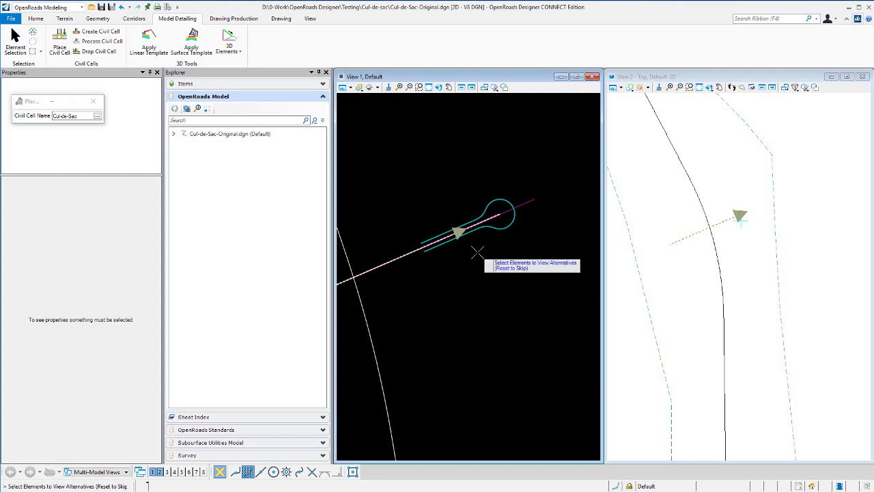
right_click(478, 253)
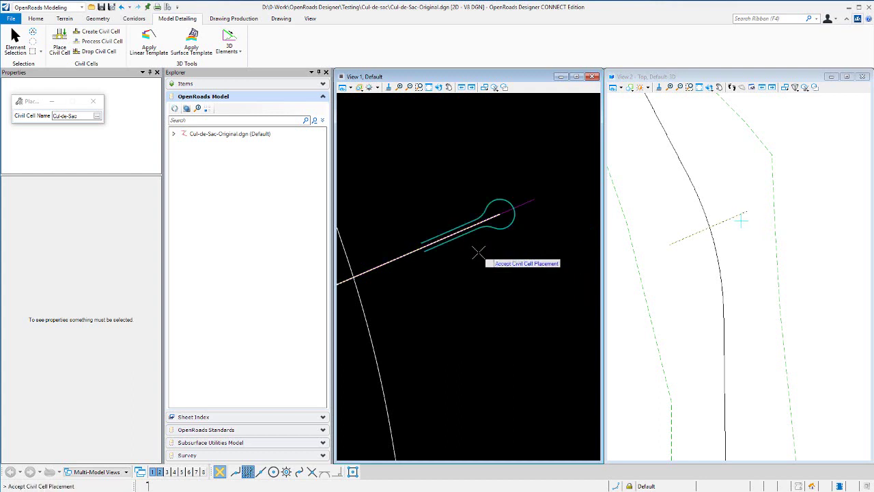
left_click(478, 253)
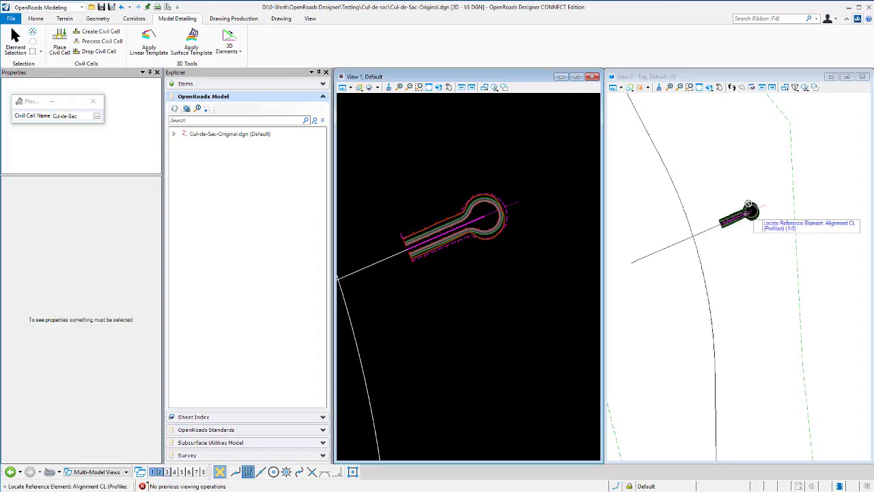
Inspect the placed cul-de-sac in the plan and 3D views, including the edge-of-pavement arc at the turnaround
scroll(746, 212, "up", 5)
scroll(482, 203, "up", 2)
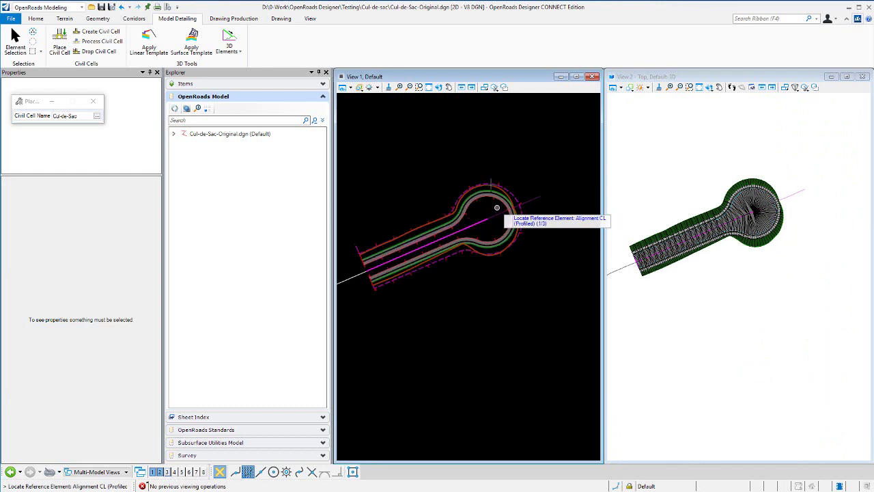
left_click(21, 38)
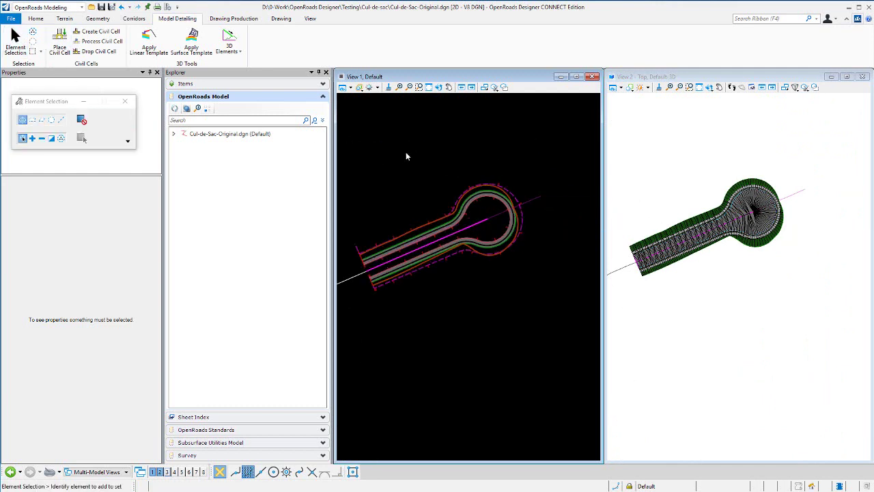
scroll(481, 226, "up", 2)
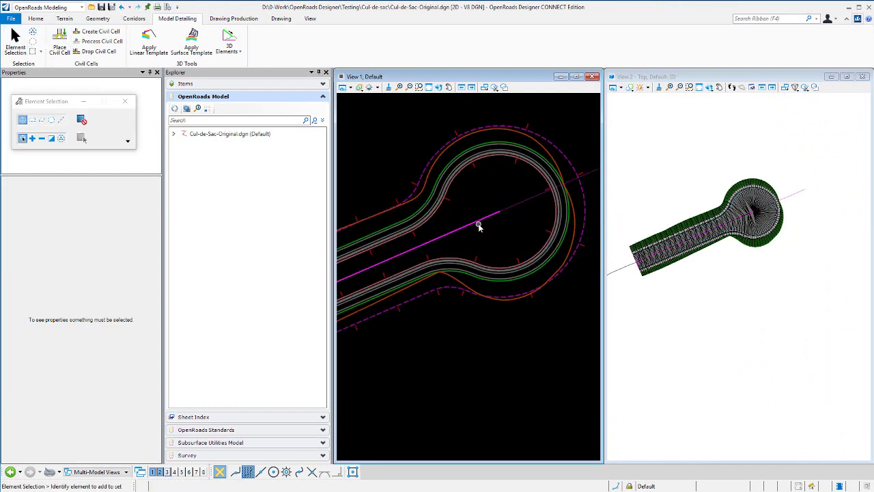
left_click(459, 238)
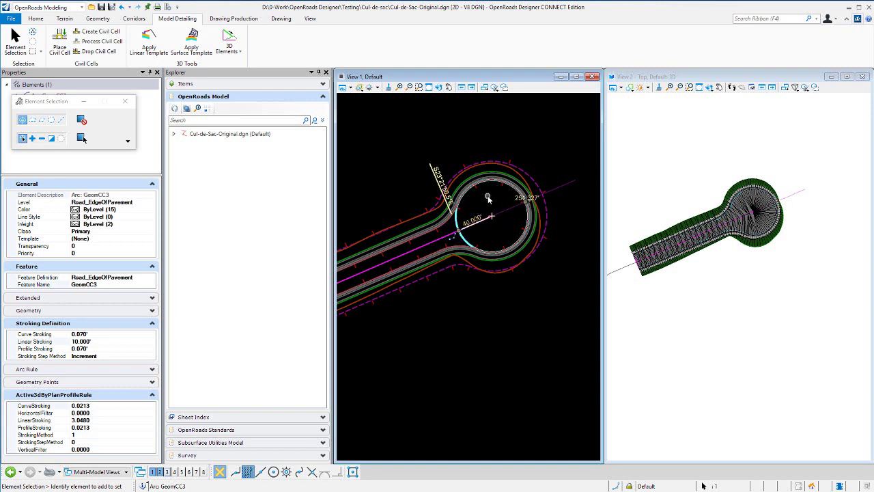
left_click(488, 199)
Set the length of the Radius_Ctrl line at the cul-de-sac's centre to 50 feet
left_click(478, 225)
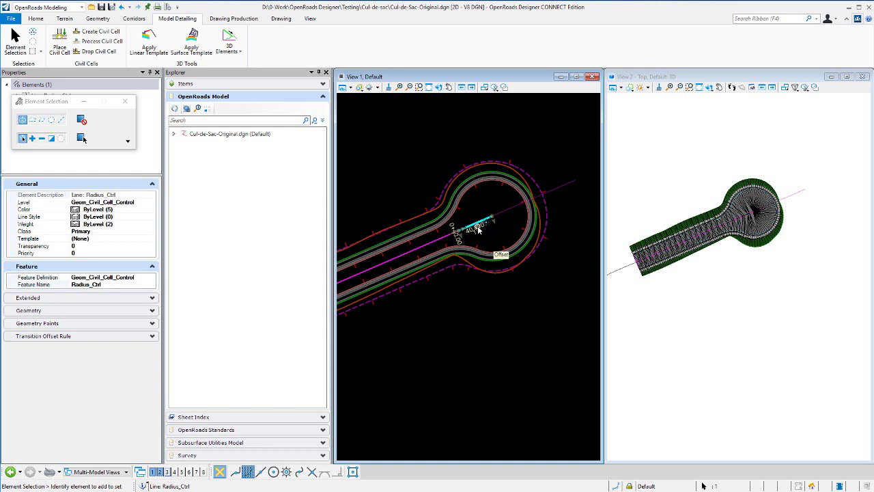
scroll(767, 208, "up", 2)
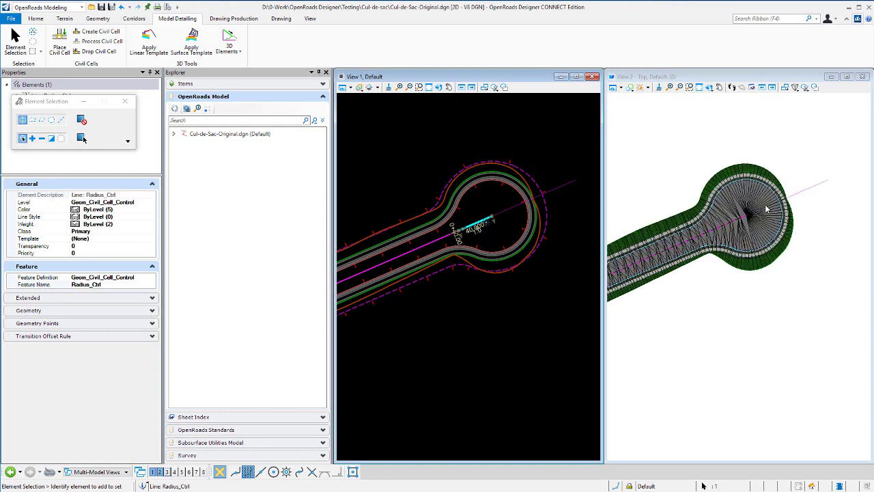
scroll(495, 234, "up", 2)
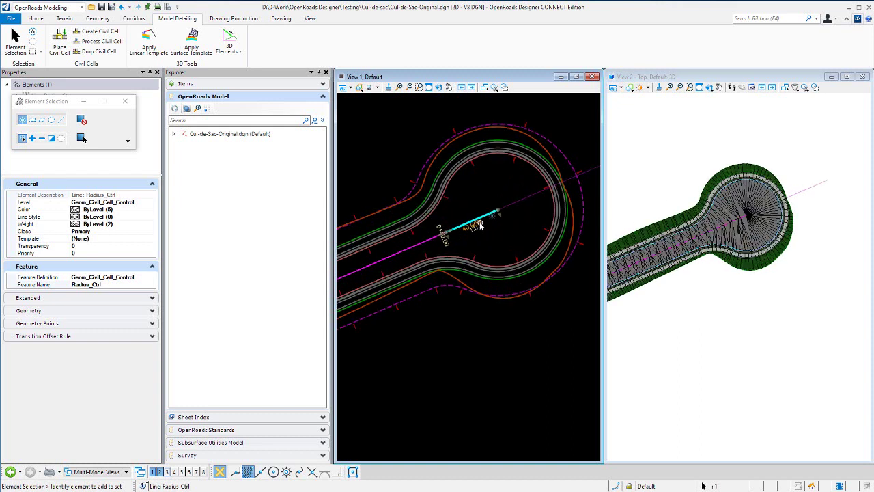
left_click(476, 227)
type("50")
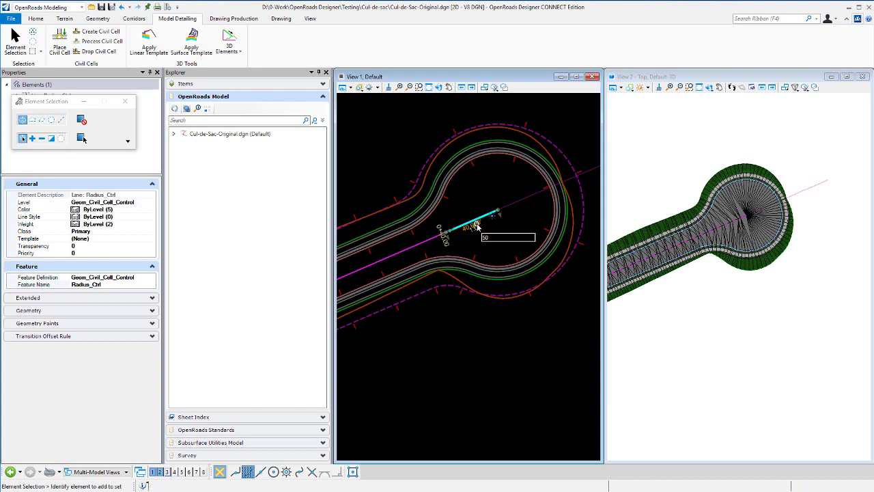
key("Return")
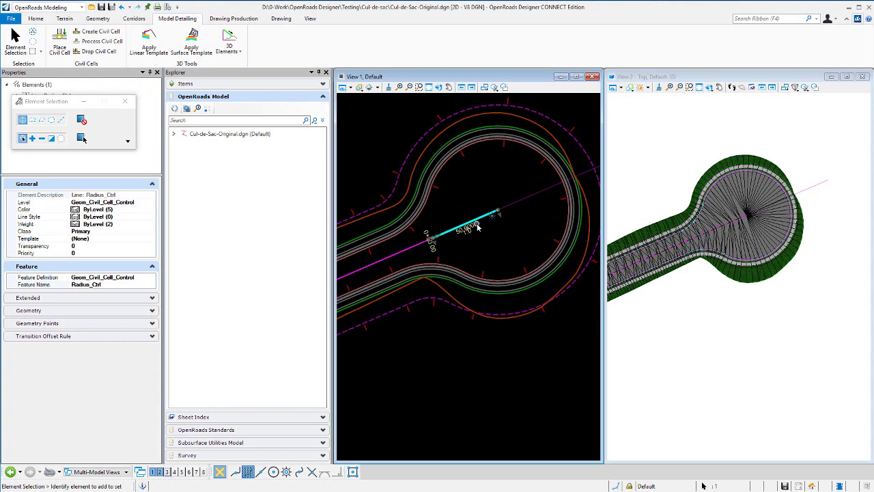
left_click(490, 172)
Examine the offset edge-of-pavement line and the RdEoP1 complex element with the dimensions that control them
scroll(484, 195, "down", 3)
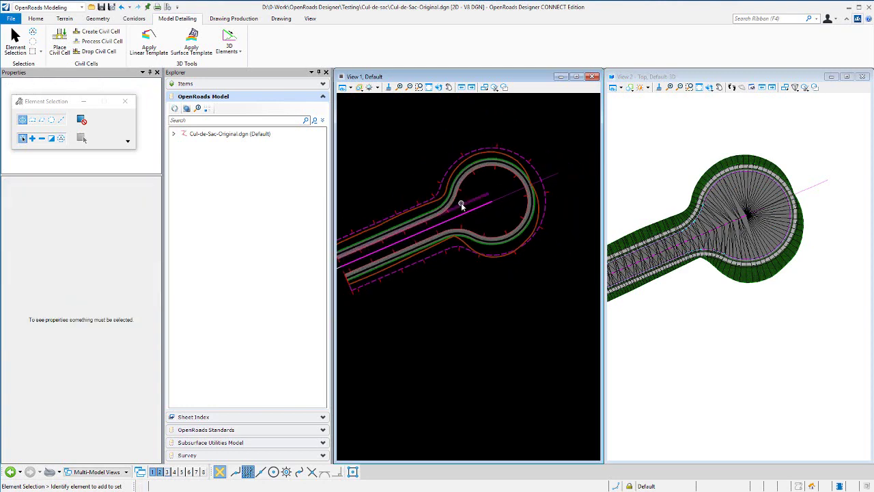
left_click(421, 230)
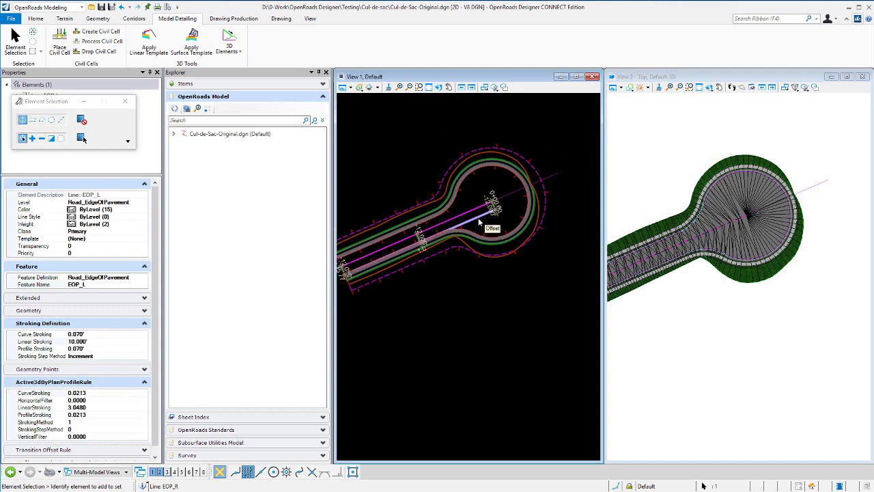
key("Escape")
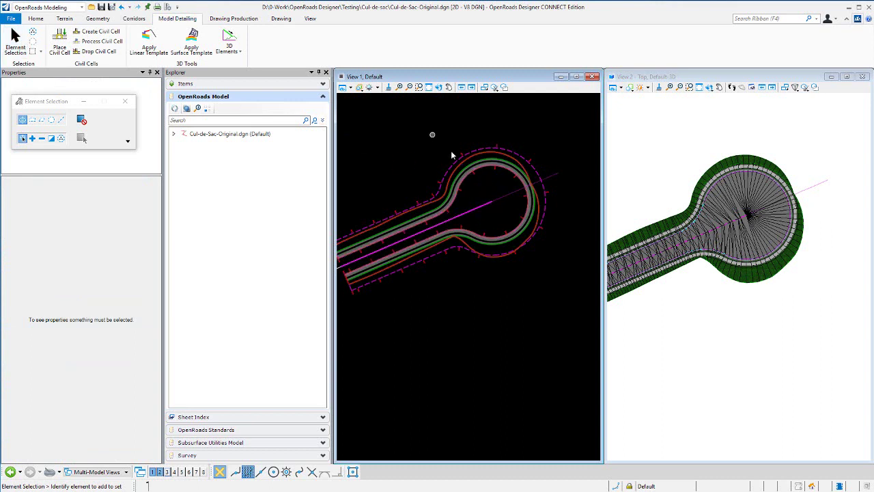
scroll(470, 185, "up", 1)
scroll(464, 172, "up", 2)
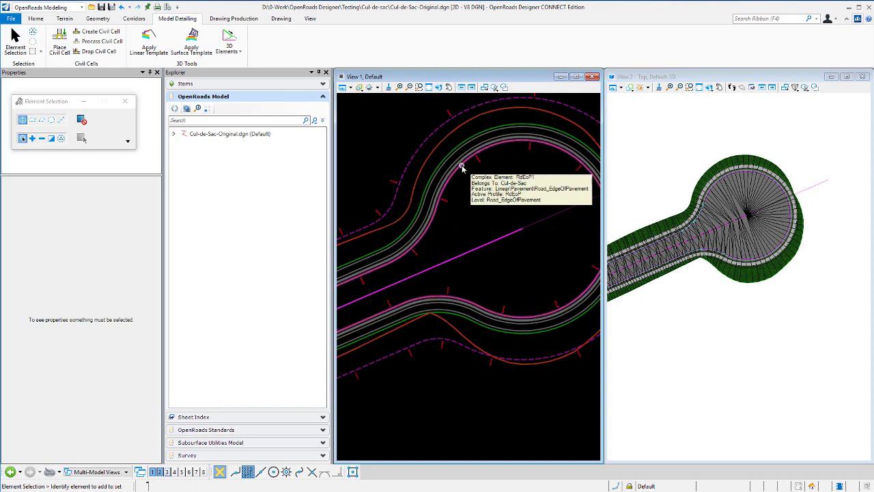
left_click(462, 167)
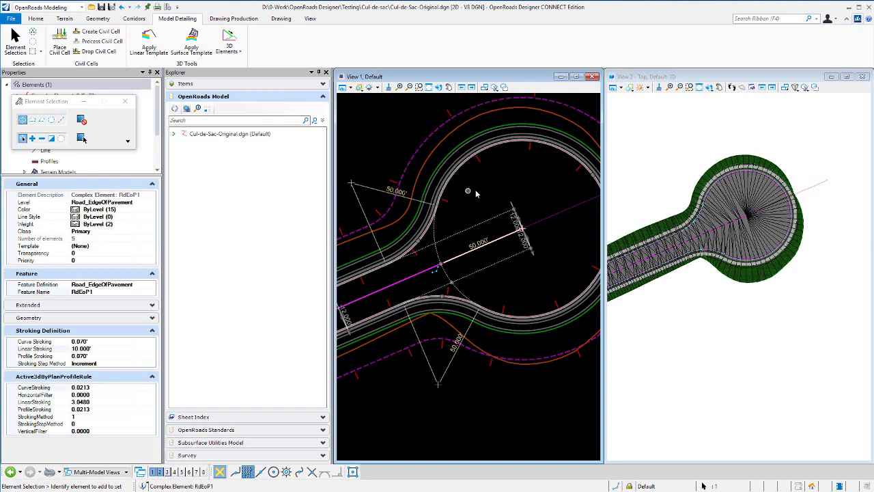
scroll(478, 195, "down", 2)
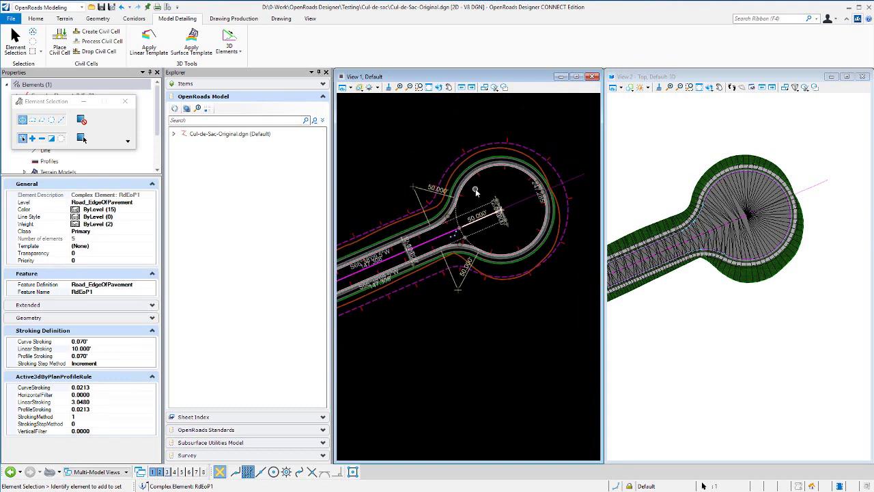
left_click(475, 188)
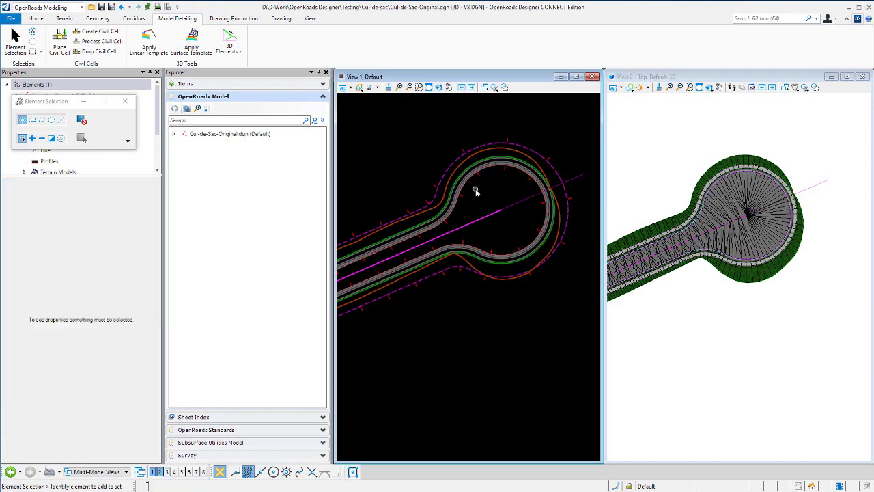
Compare the Radius_Ctrl line with the RdEoP1 edge-of-pavement element and review their dimensions around the turnaround
left_click(487, 216)
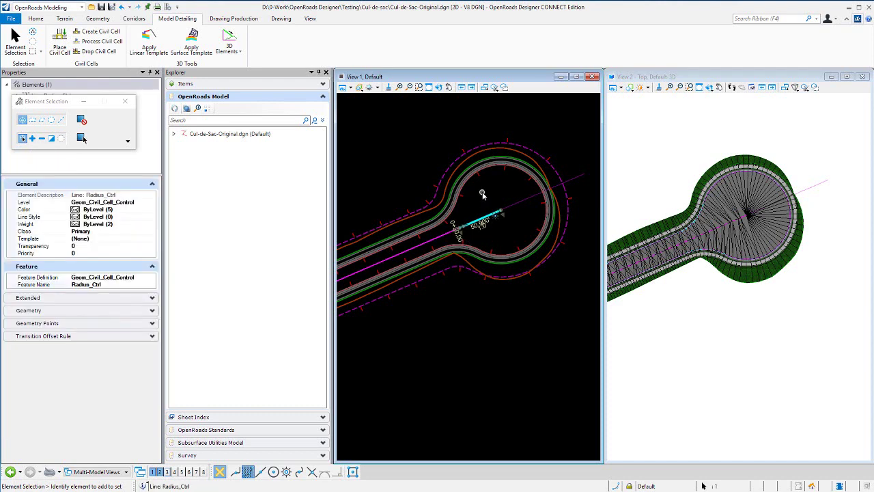
left_click(482, 192)
scroll(483, 192, "down", 2)
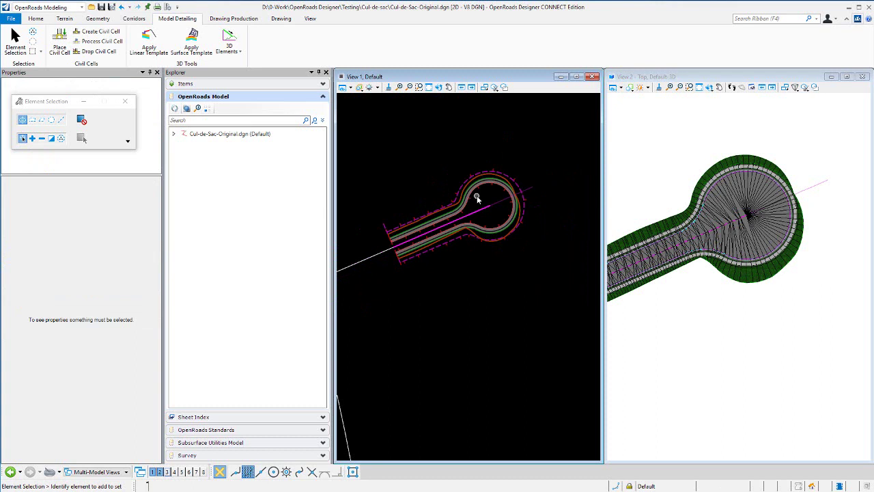
scroll(512, 173, "up", 1)
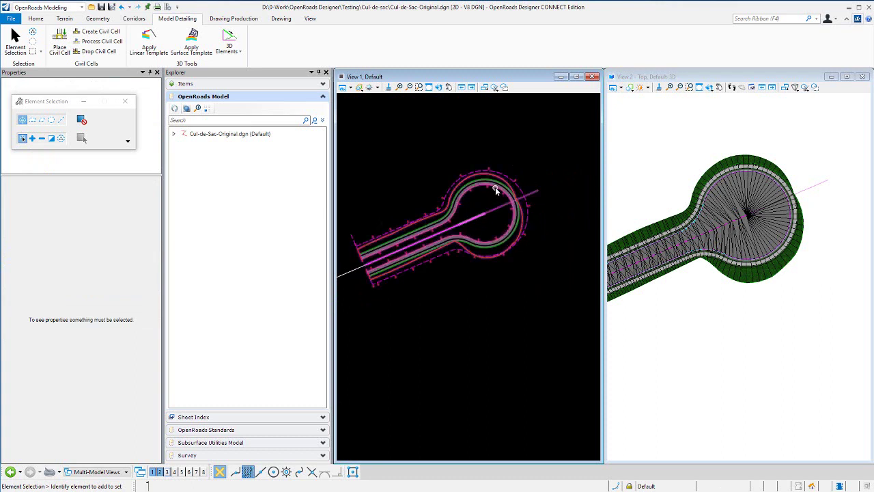
left_click(495, 187)
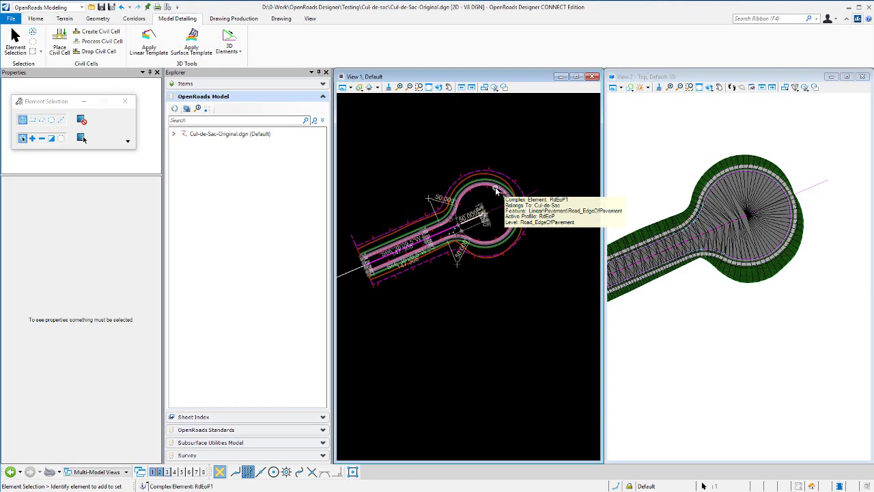
scroll(469, 209, "up", 1)
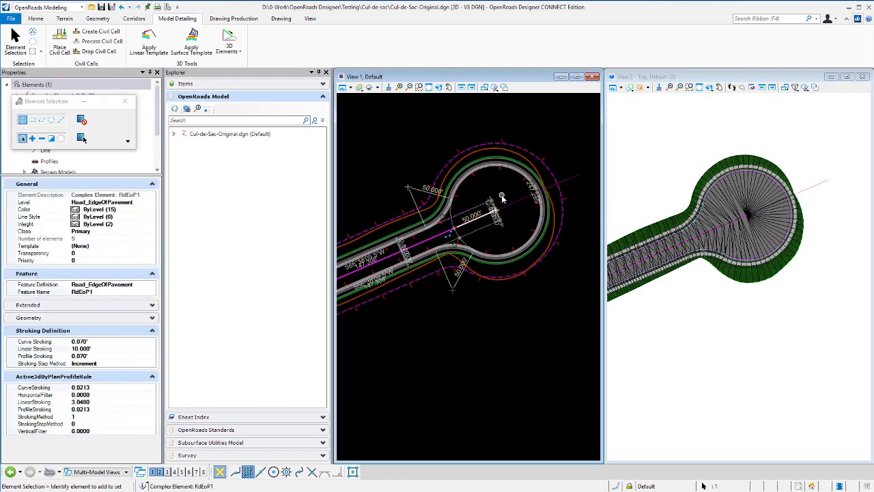
scroll(473, 216, "up", 1)
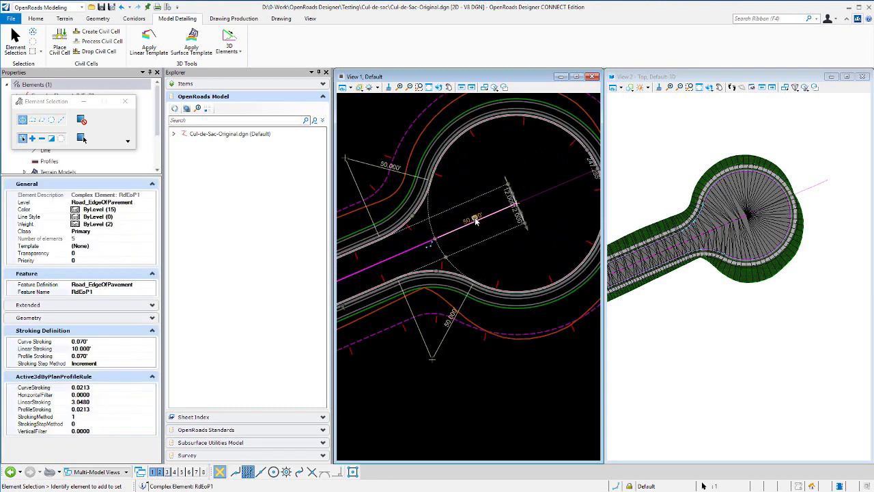
left_click(476, 180)
left_click(482, 220)
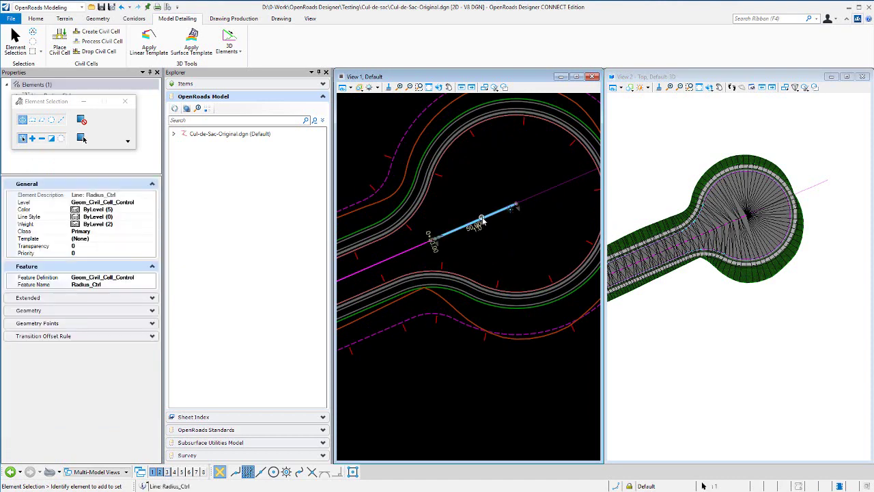
left_click(478, 161)
scroll(466, 185, "down", 3)
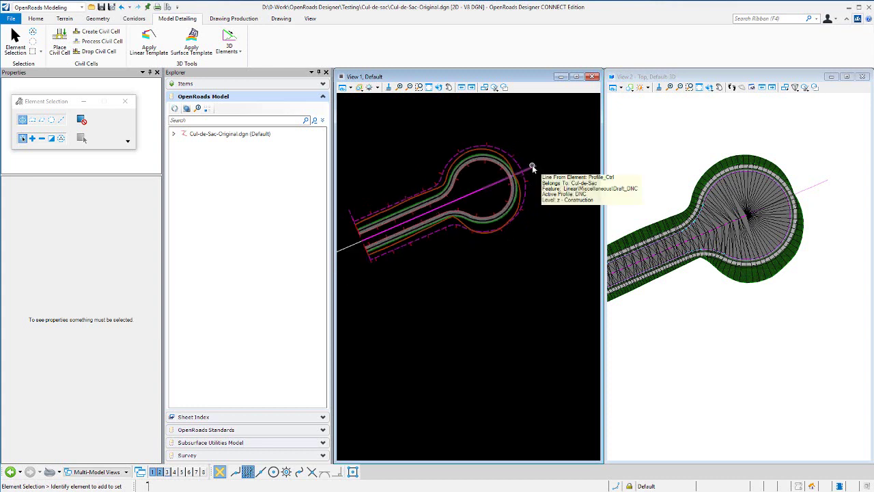
Examine the Profile_Ctrl line running out from the cul-de-sac's centre, including its direction, length and slope properties
left_click(533, 165)
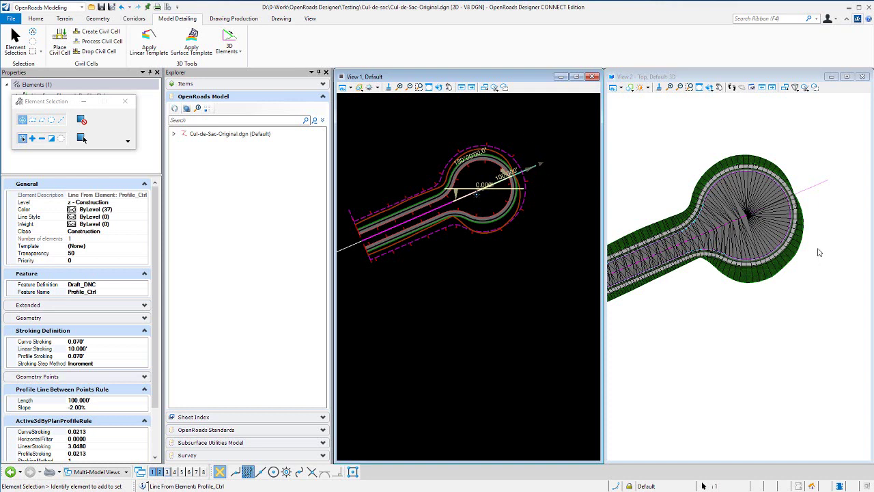
left_click(520, 128)
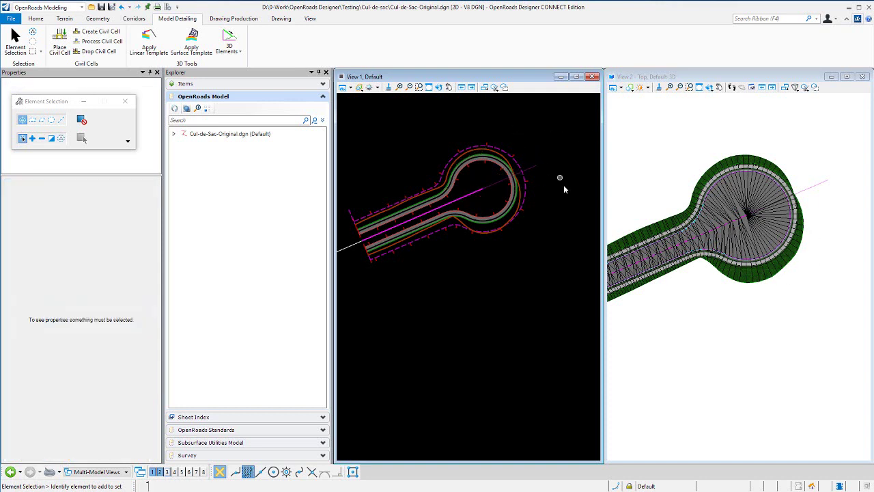
left_click(531, 167)
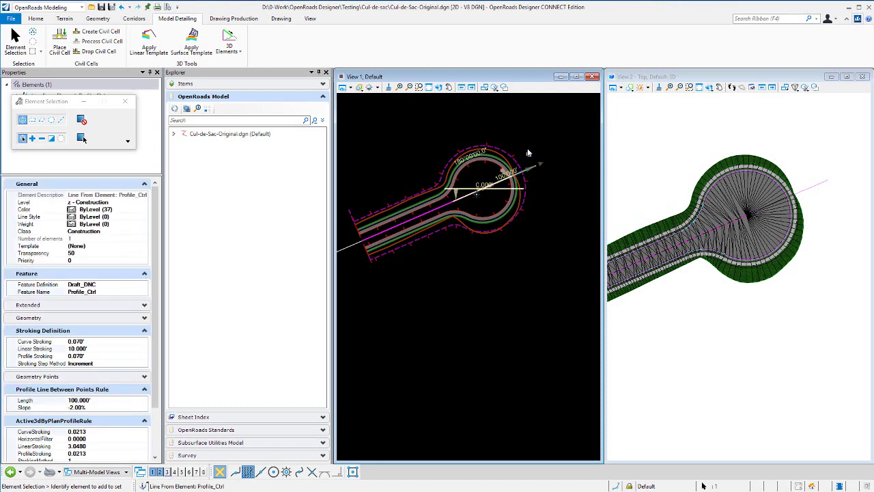
scroll(514, 151, "up", 1)
scroll(512, 148, "down", 1)
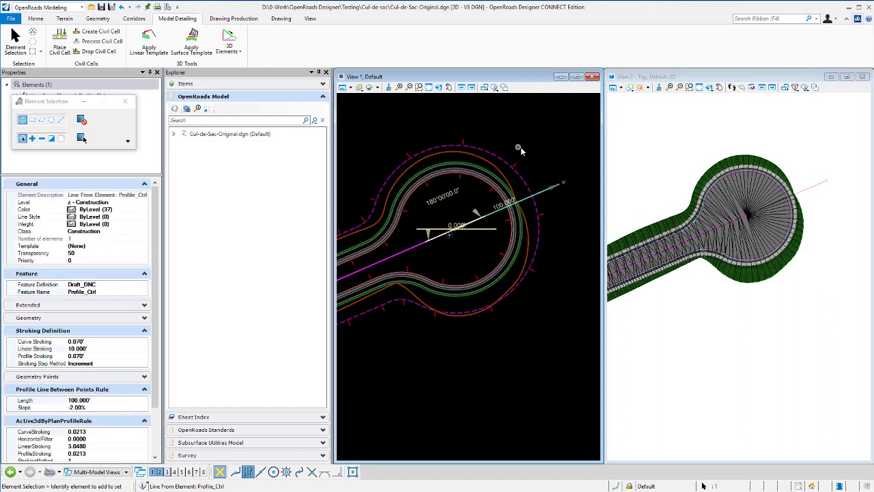
left_click(522, 150)
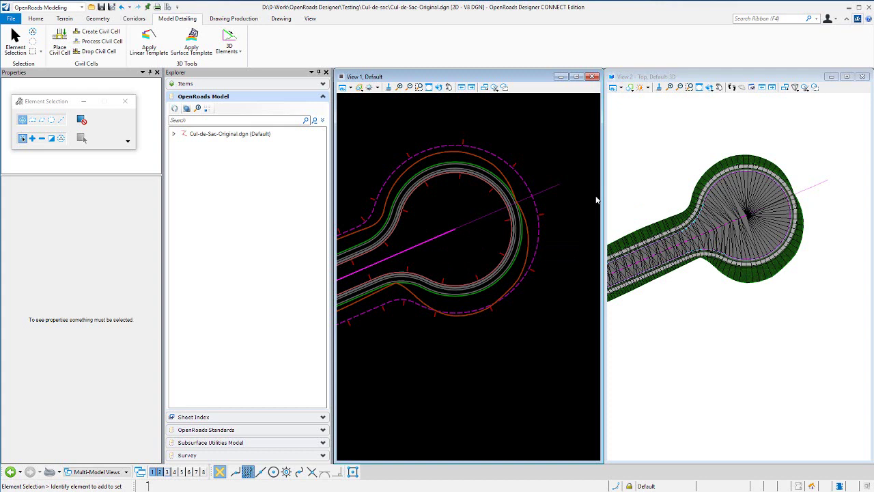
left_click(548, 189)
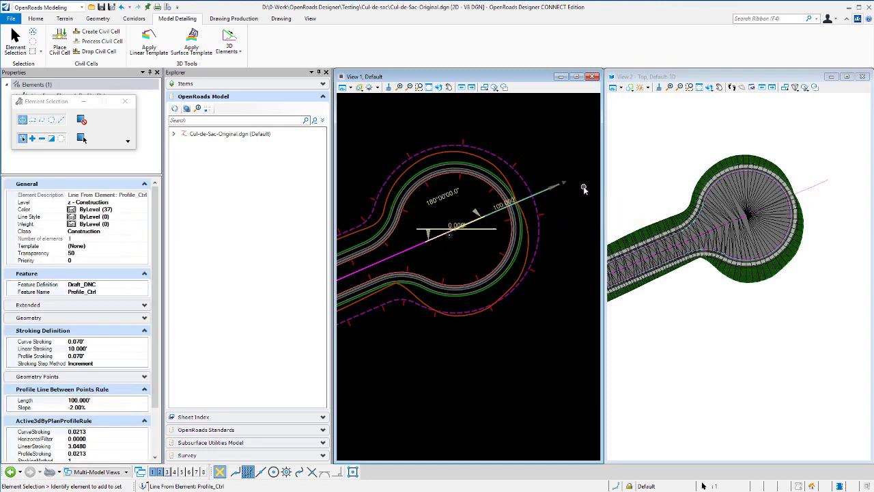
left_click(454, 228)
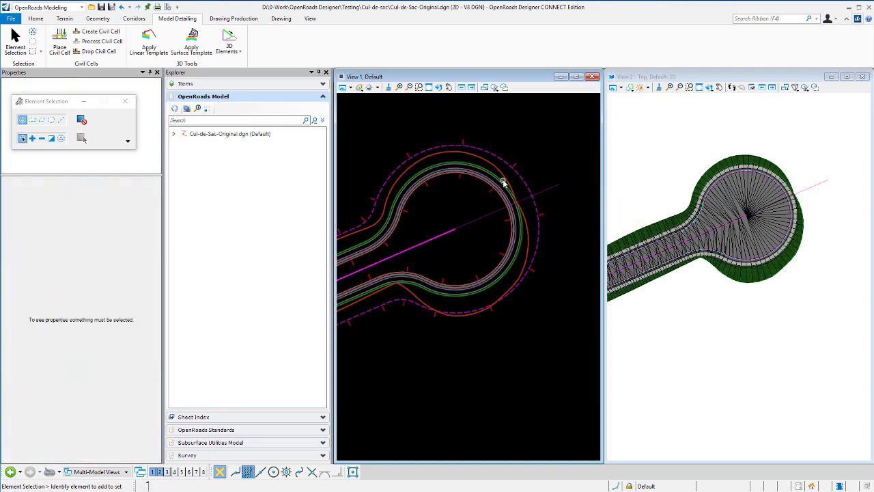
left_click(559, 186)
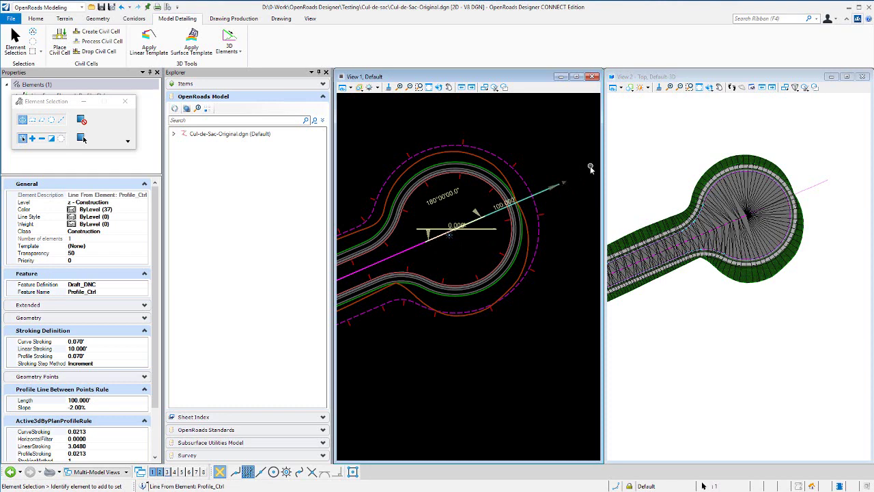
left_click(418, 215)
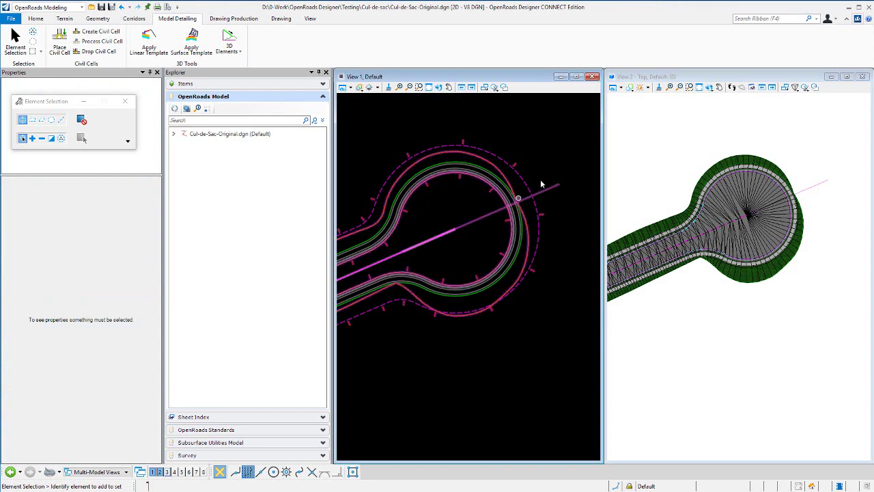
left_click(473, 224)
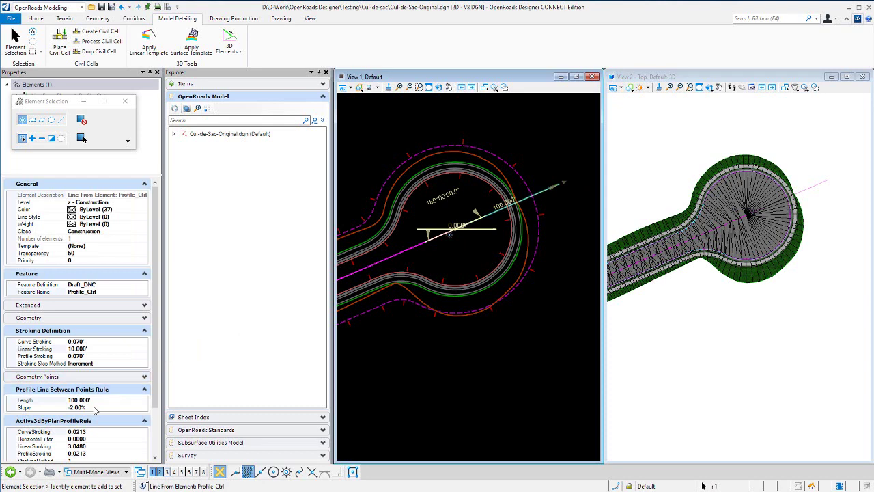
left_click(462, 354)
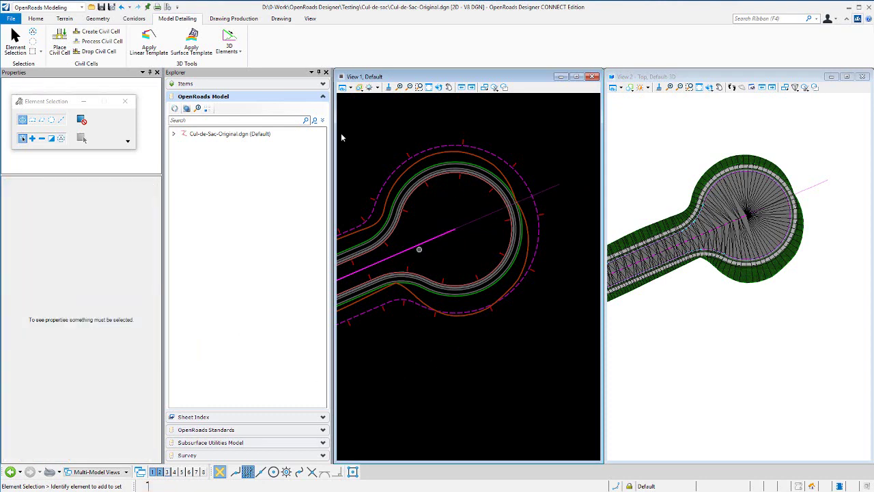
left_click(551, 194)
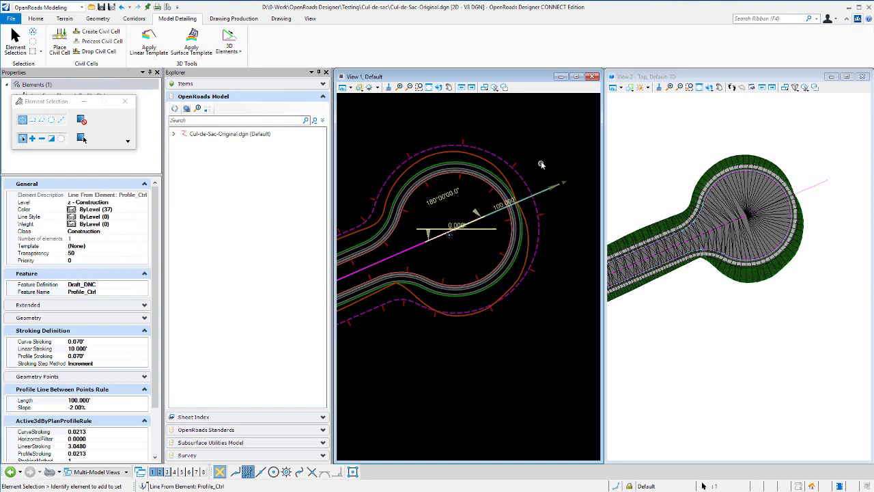
Open the profile model of the Profile_Ctrl line in View 4
key("Delete")
left_click(98, 18)
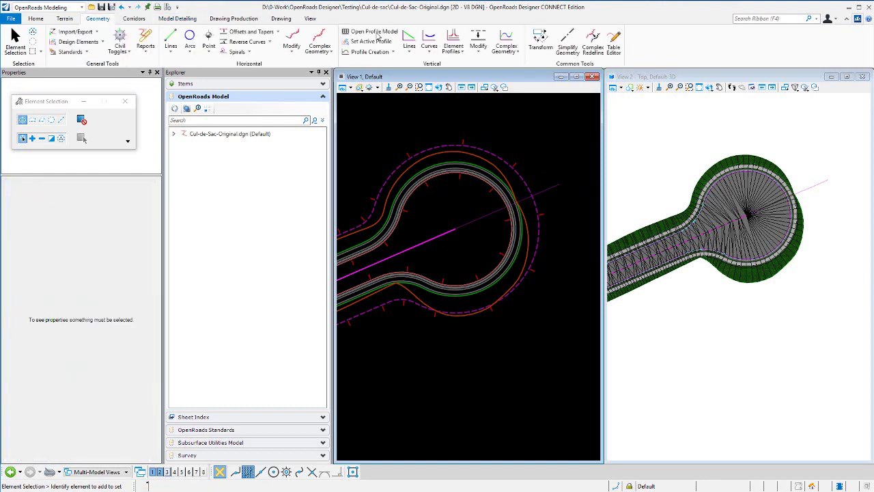
left_click(369, 32)
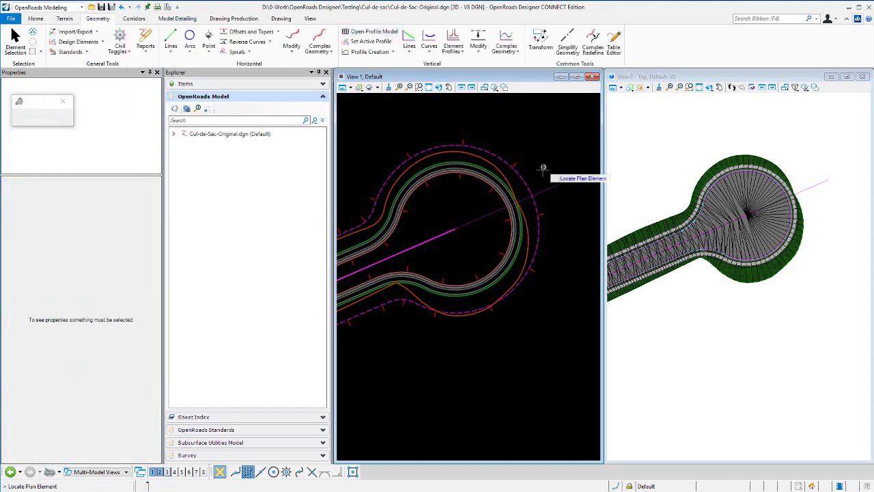
left_click(174, 472)
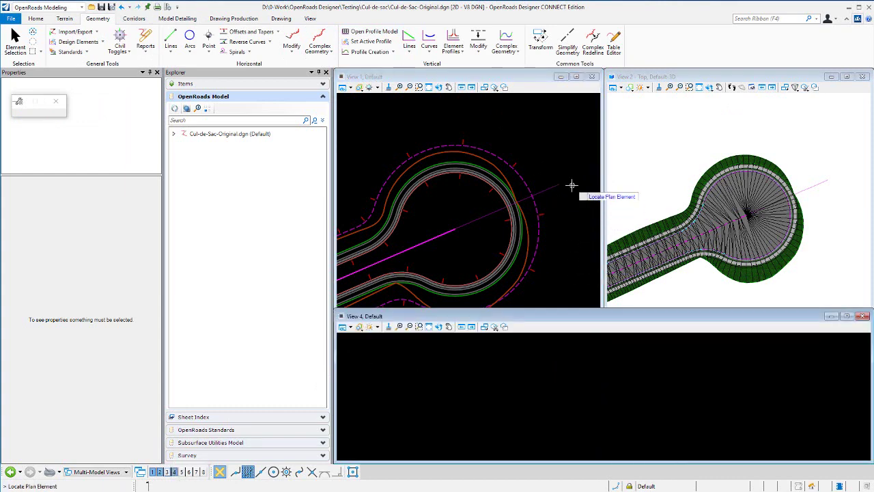
left_click(547, 189)
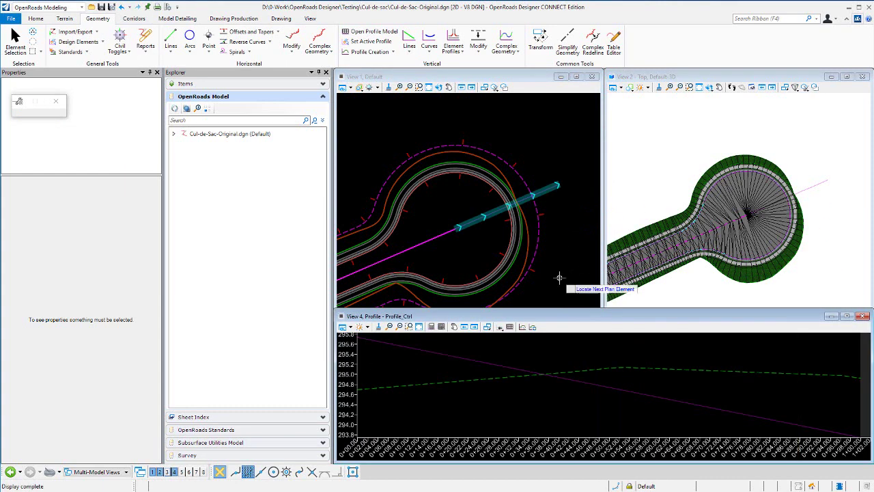
right_click(509, 356)
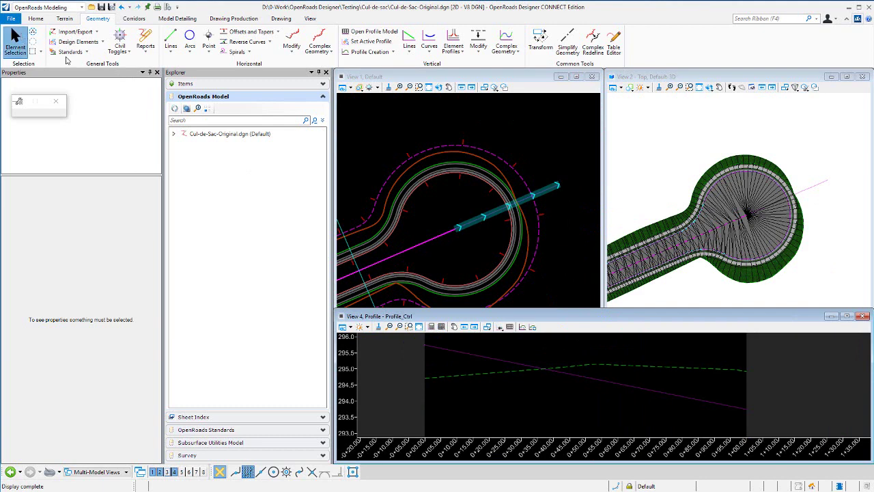
Inspect the length and slope of the active profile line in the Profile_Ctrl profile view
left_click(503, 362)
left_click(522, 393)
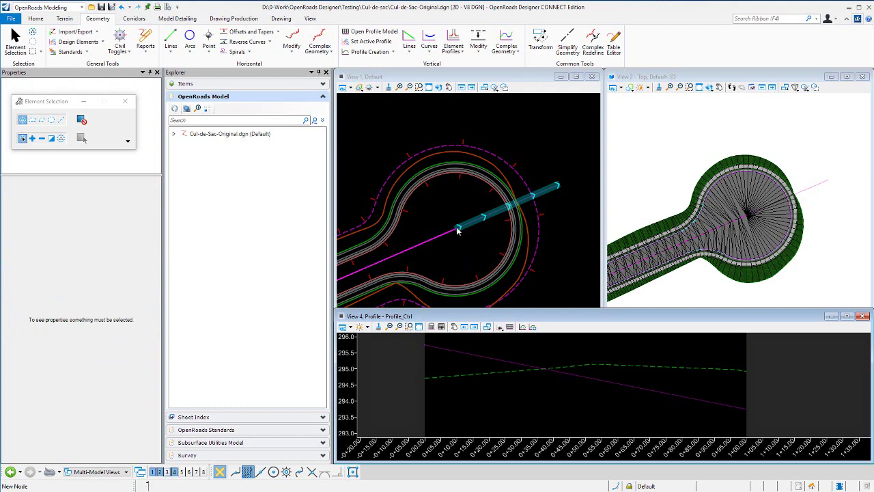
left_click(485, 356)
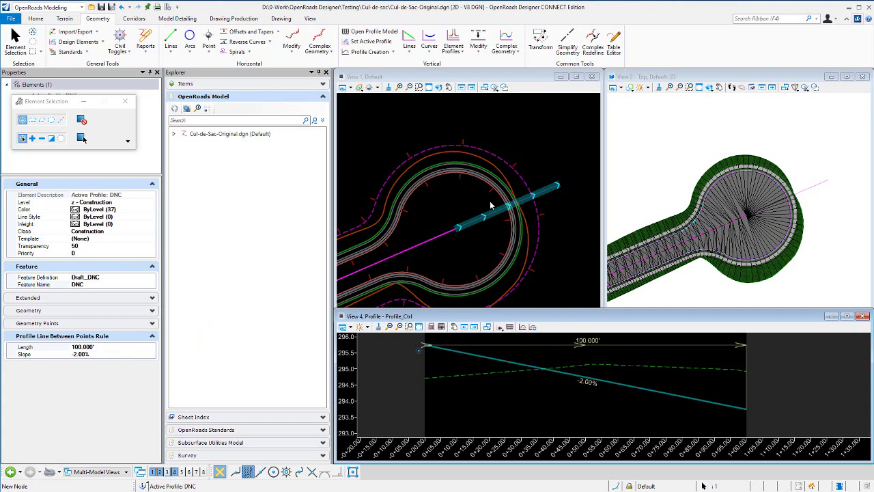
left_click(453, 198)
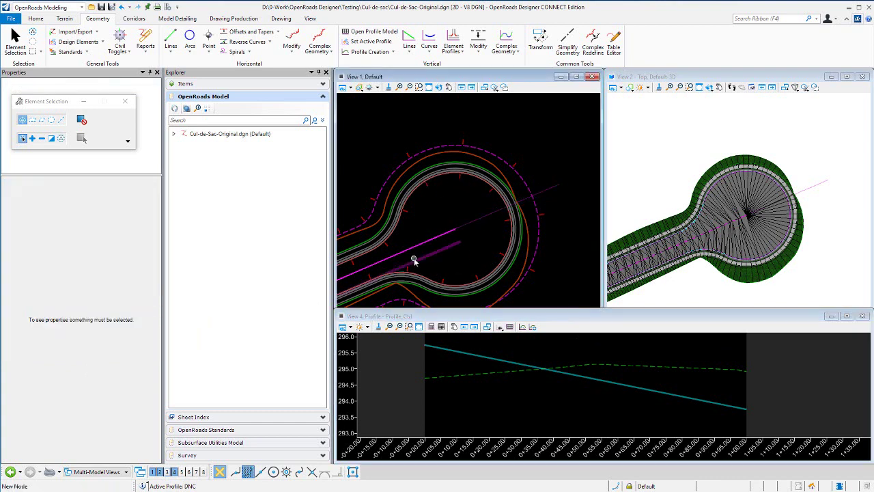
Open View 5 over the 3D view and show in it the profile model of the GeomCC3 edge-of-pavement arc
left_click(182, 471)
left_click_drag(531, 315, 795, 97)
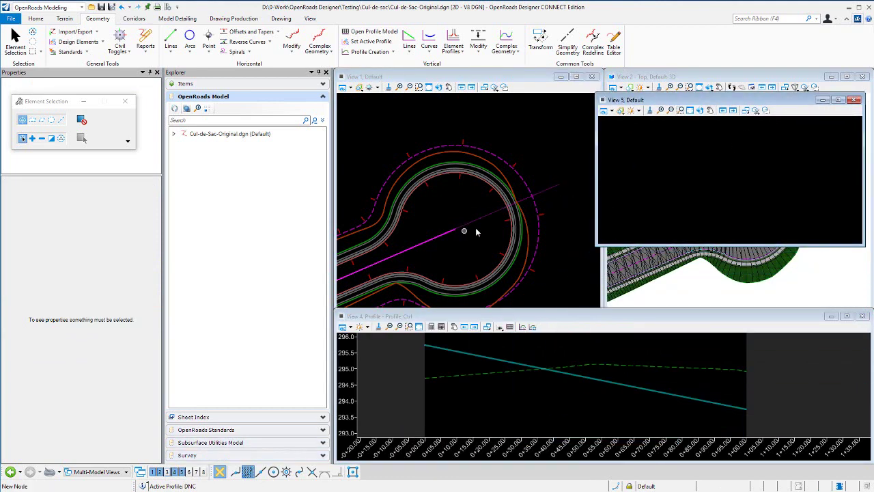
left_click(400, 247)
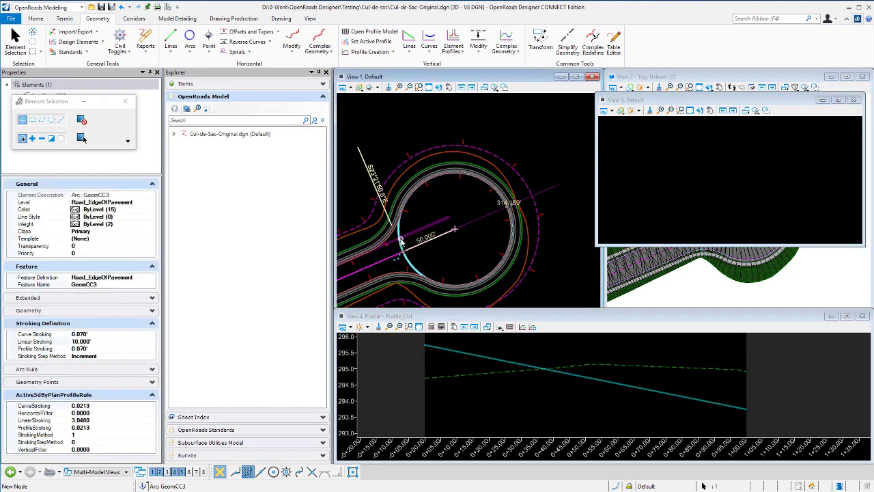
left_click(360, 34)
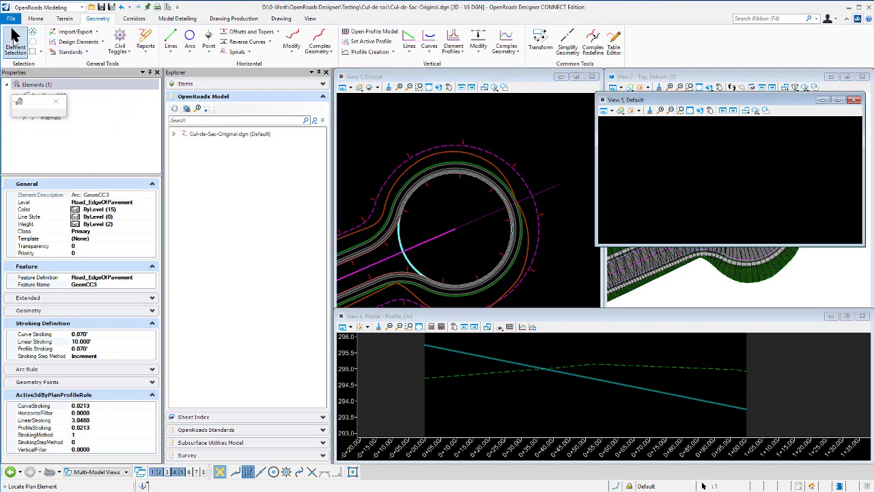
left_click(15, 40)
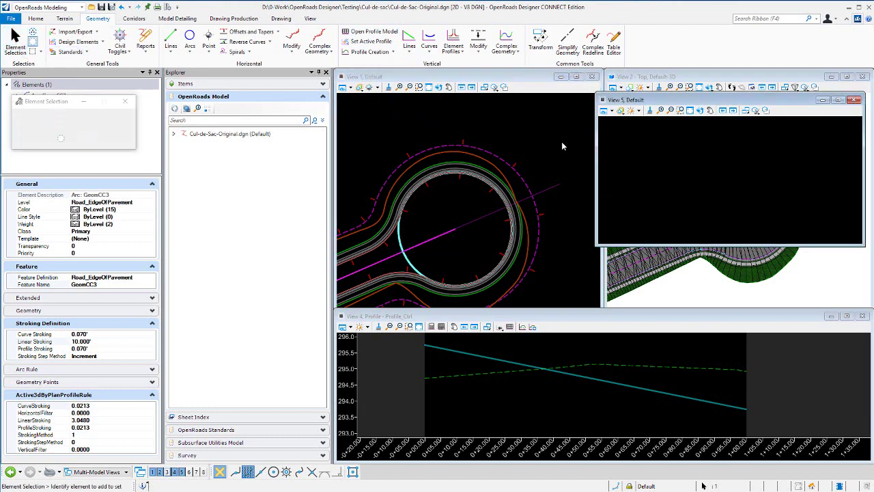
left_click(367, 35)
left_click(396, 241)
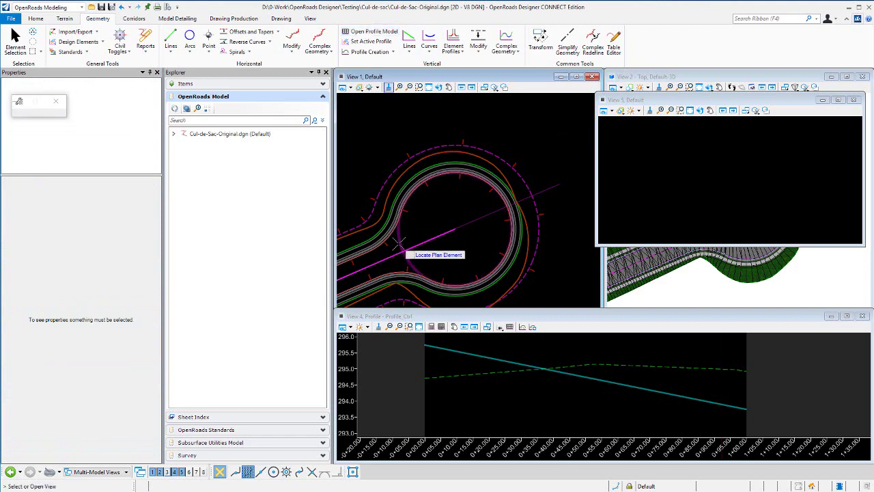
left_click(680, 182)
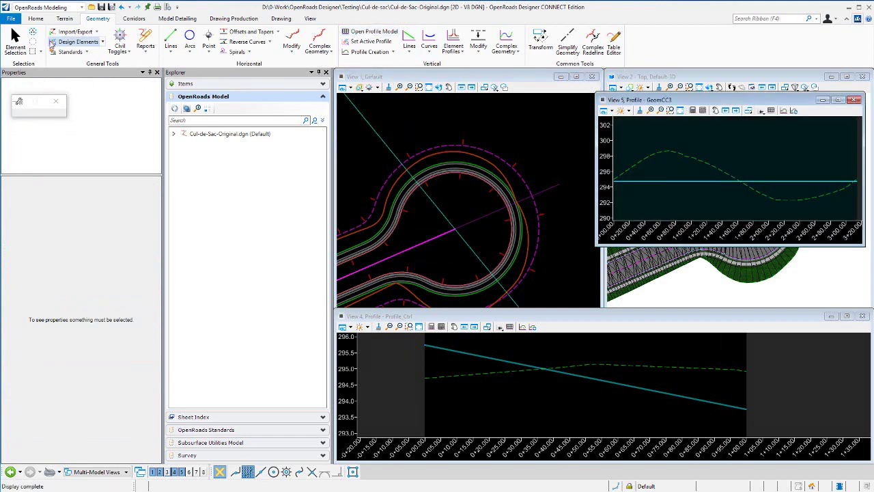
left_click(15, 40)
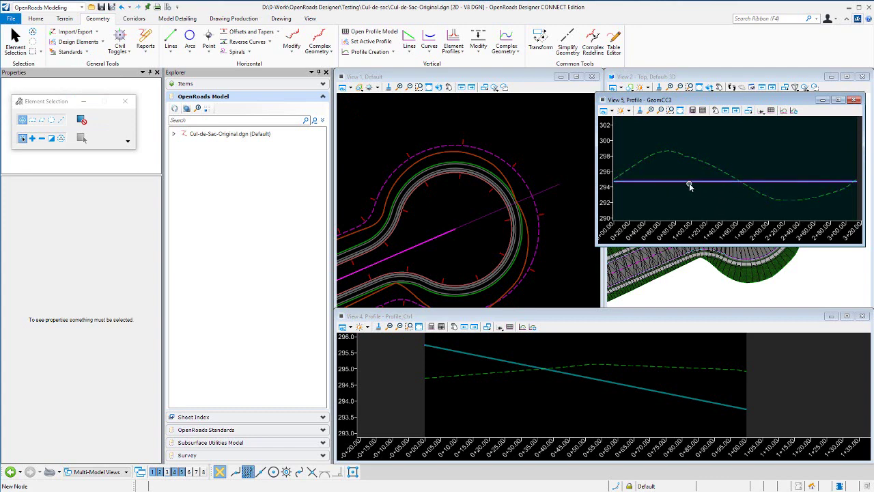
mouse_move(690, 184)
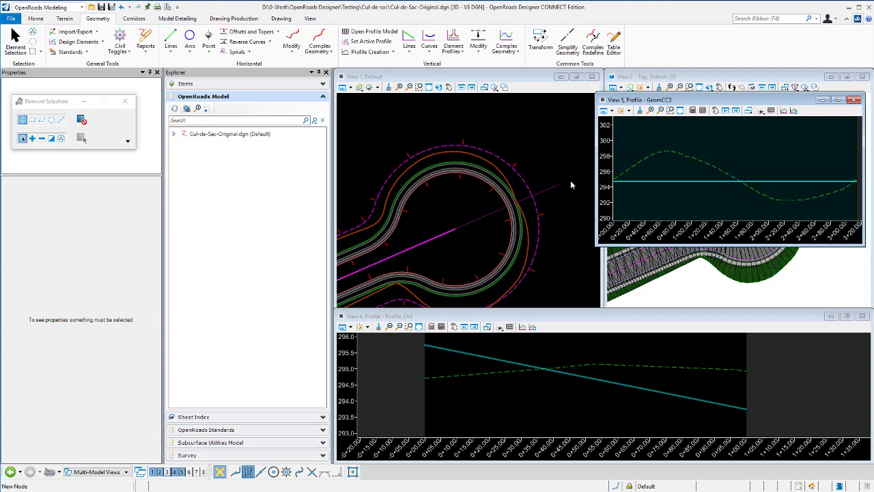
Stretch the outer end of the Profile_Ctrl line to a length of about 120 feet, and close both profile views
left_click(548, 190)
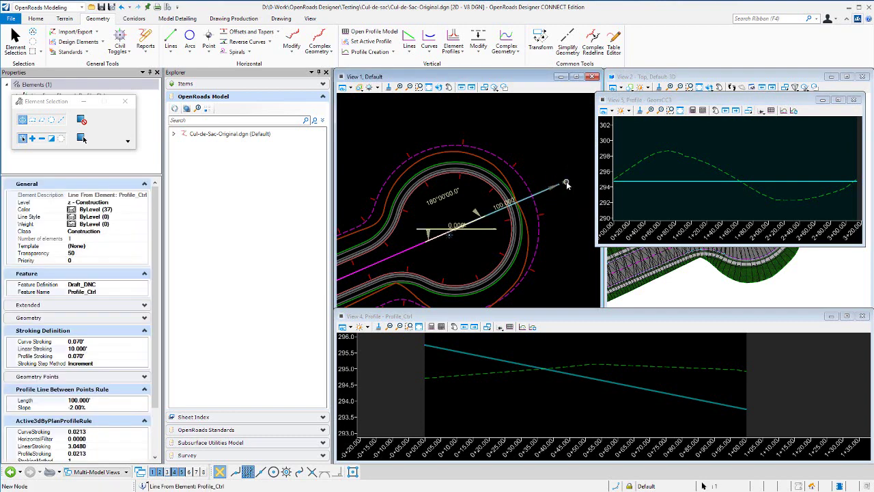
left_click_drag(566, 185, 582, 175)
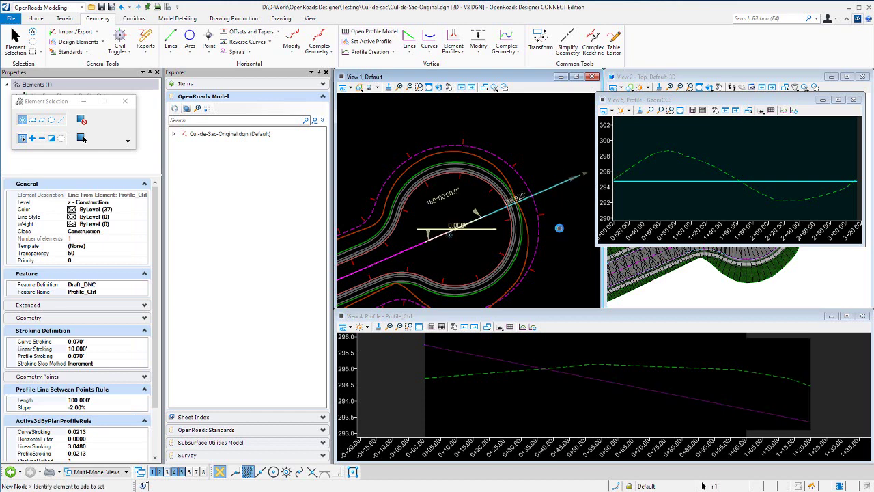
left_click(539, 167)
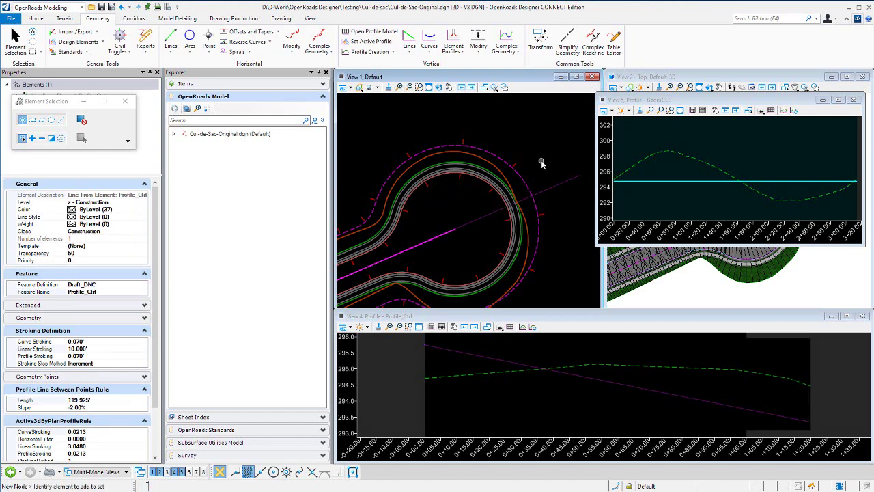
left_click(854, 100)
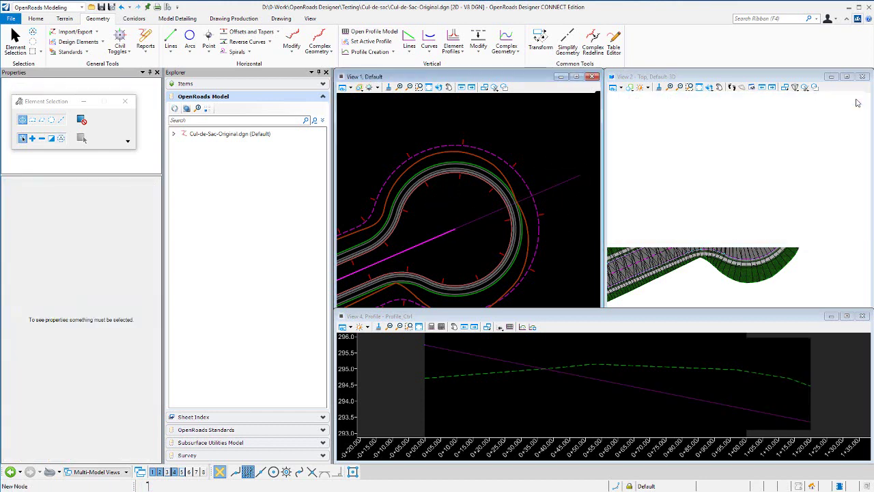
left_click(863, 316)
Shorten the Length_Ctrl line to about 105 feet by moving its side-road end toward the turnaround
scroll(501, 136, "down", 4)
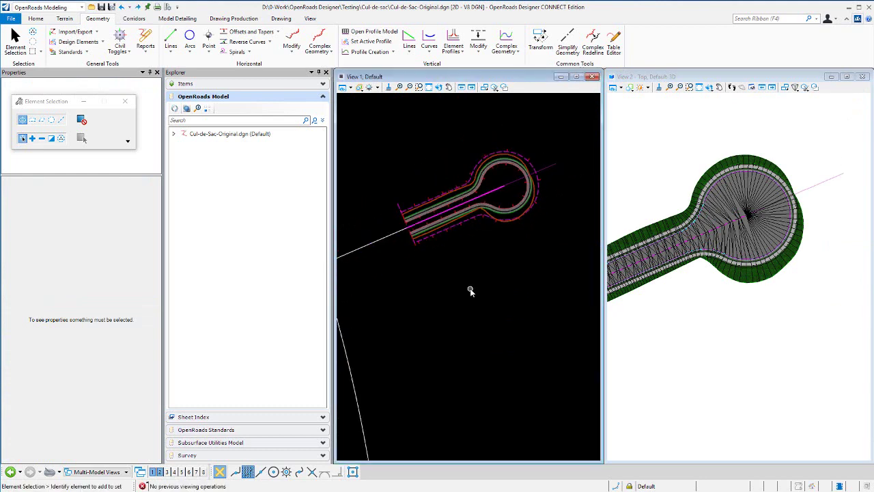
scroll(420, 216, "up", 4)
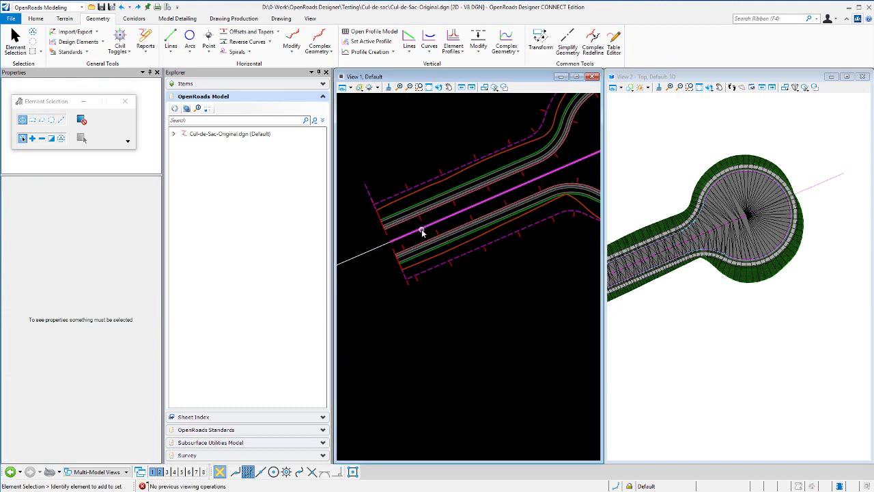
left_click(416, 231)
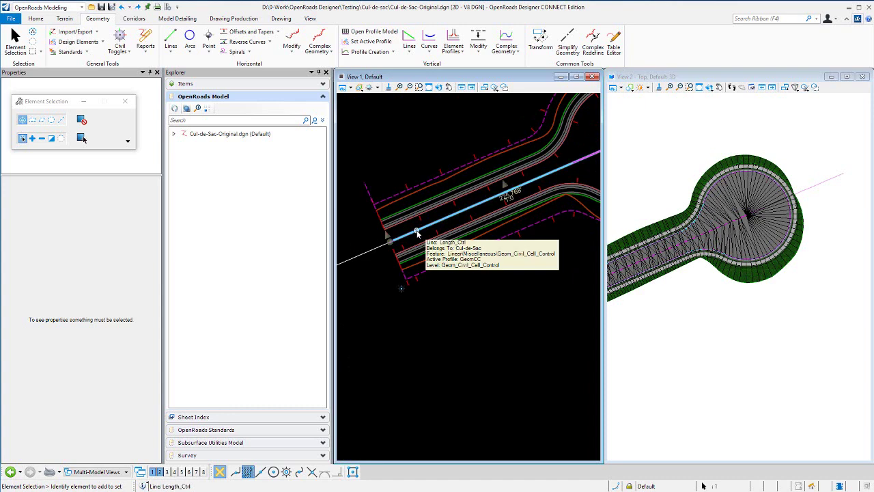
scroll(365, 272, "down", 2)
scroll(803, 299, "down", 2)
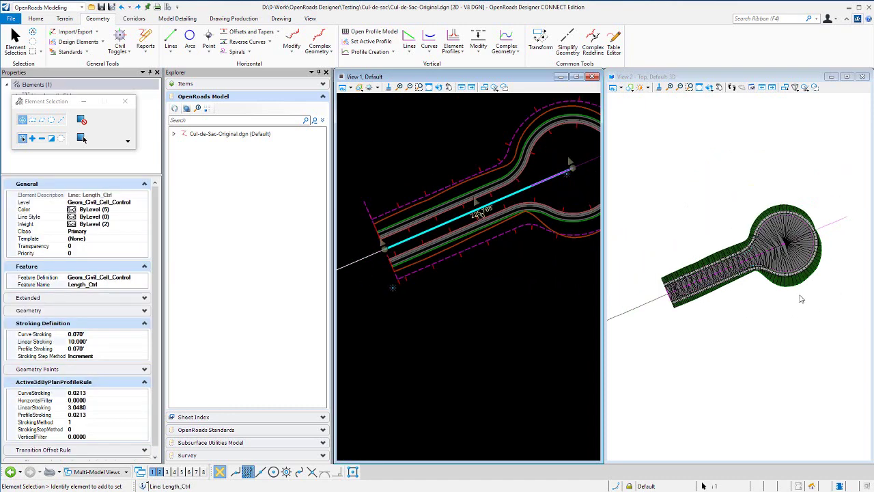
scroll(731, 280, "up", 1)
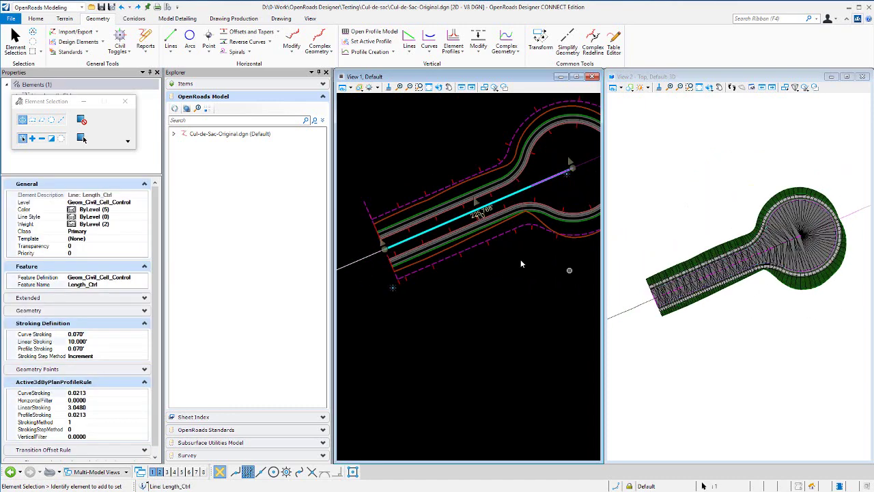
left_click(375, 255)
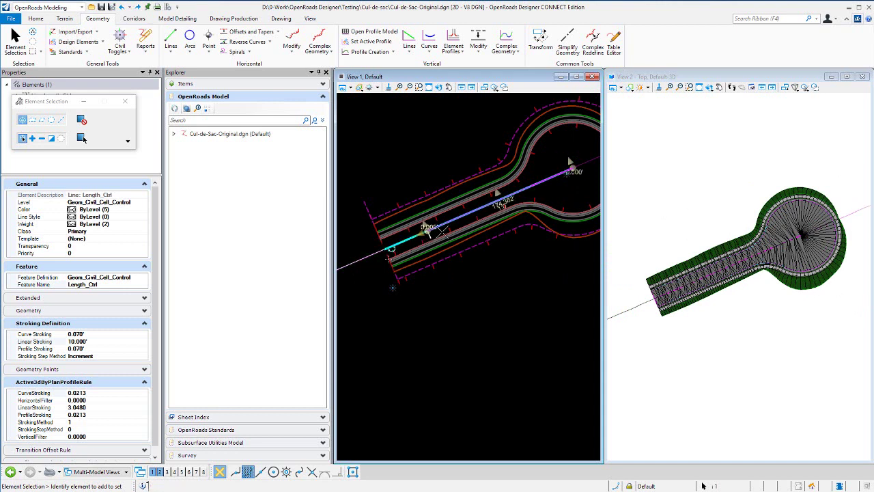
left_click(485, 207)
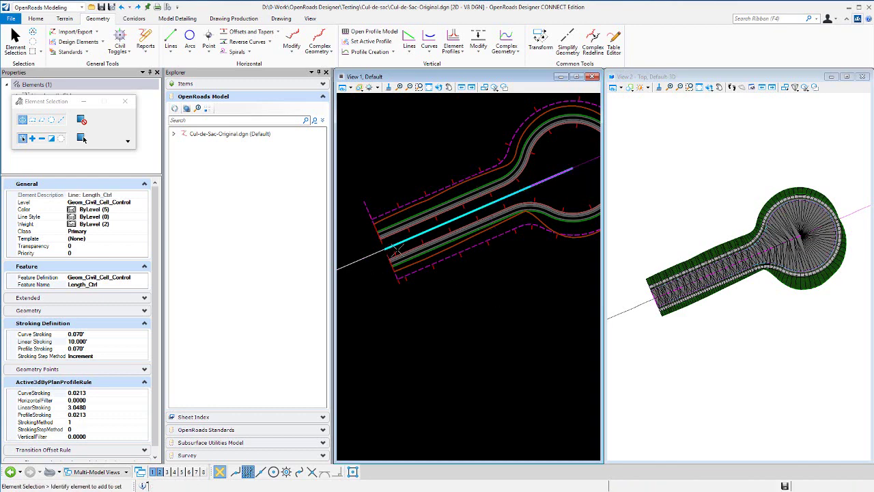
scroll(842, 204, "up", 4)
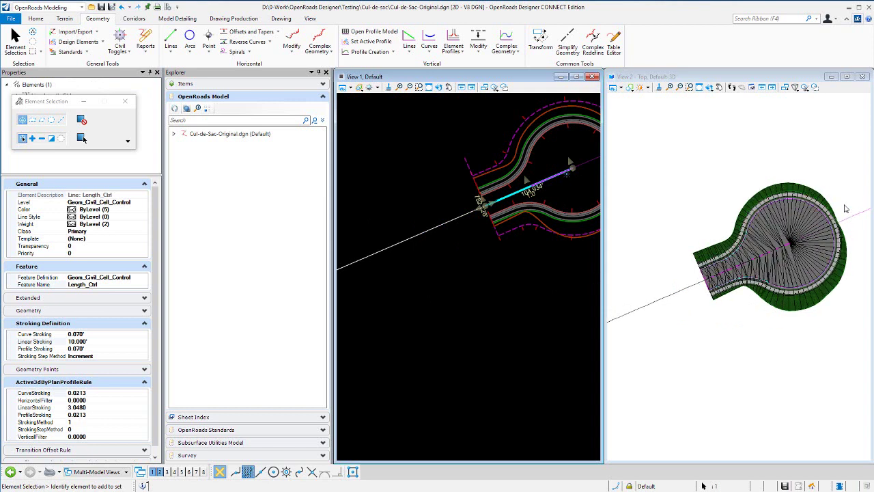